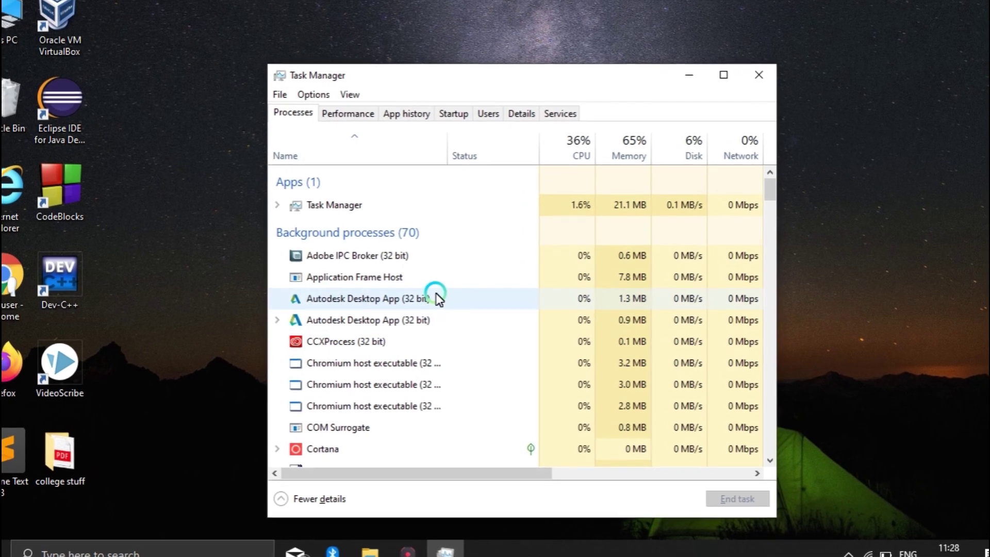
# End the Cortana background process in Task Manager.
pyautogui.scroll(-3, 776, 182)
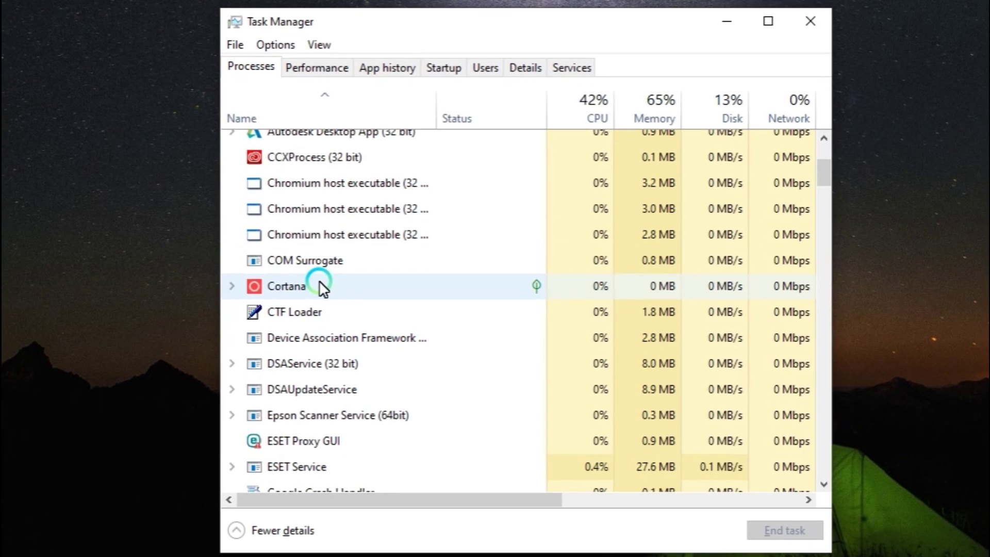
pyautogui.rightClick(314, 282)
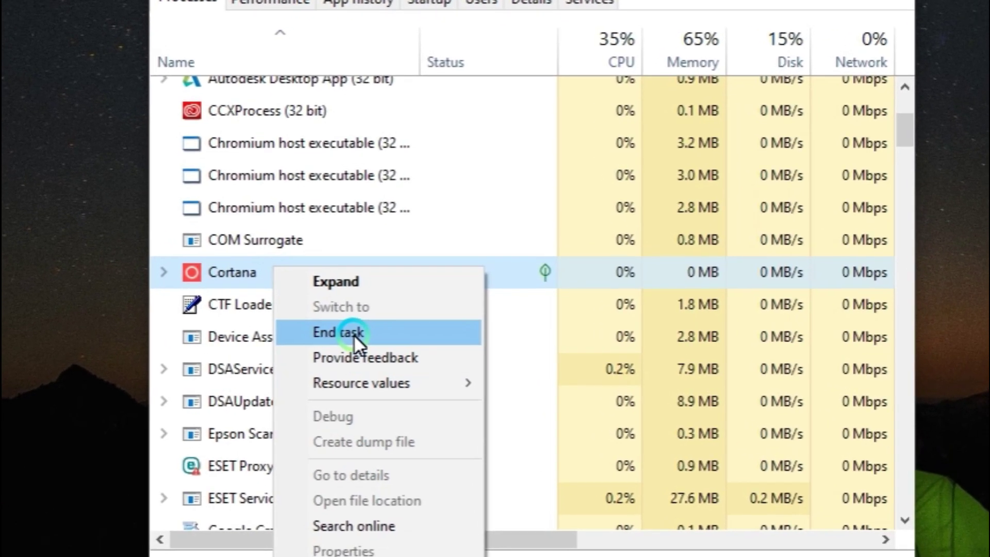
pyautogui.click(354, 333)
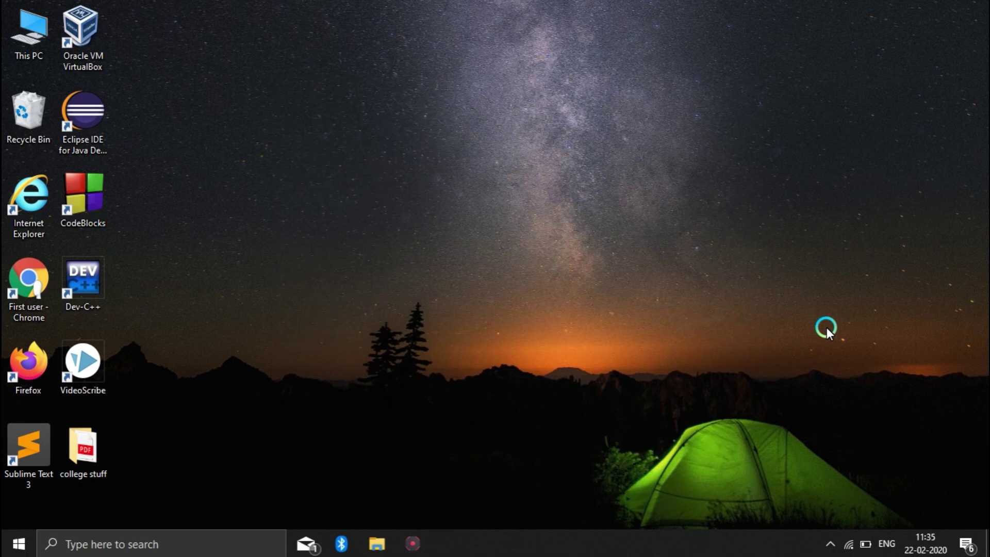
# Open the Troubleshoot page under Update & Security in Windows Settings.
pyautogui.click(19, 543)
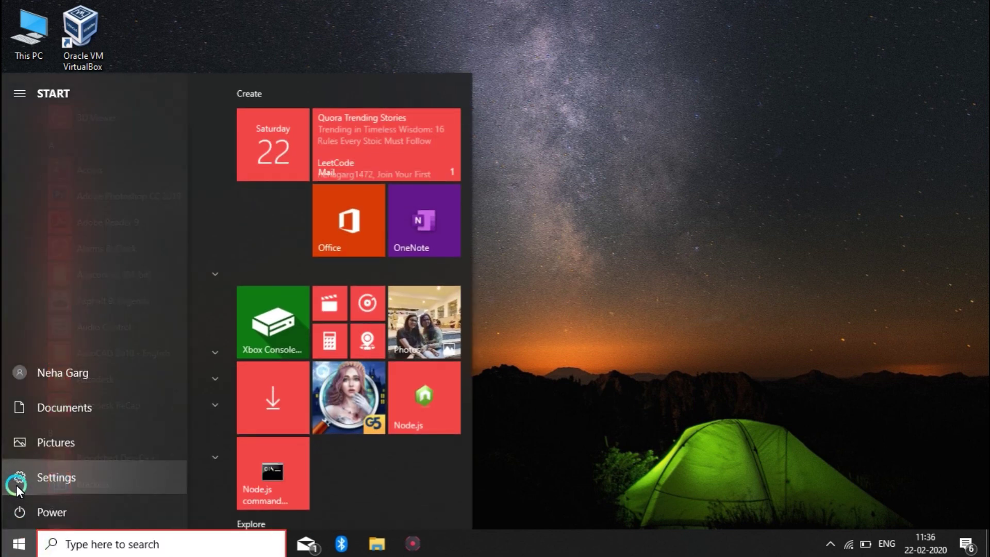
pyautogui.click(18, 485)
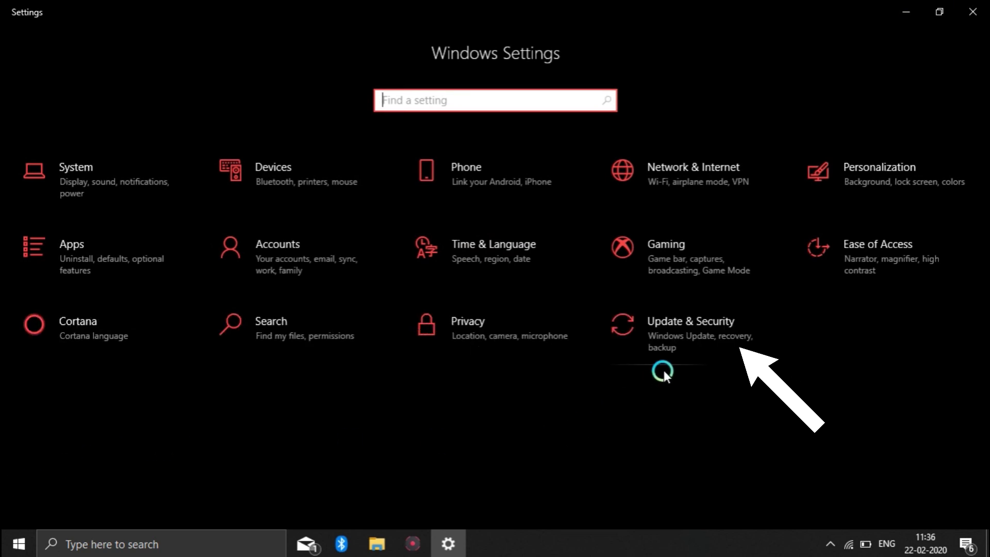
pyautogui.click(665, 350)
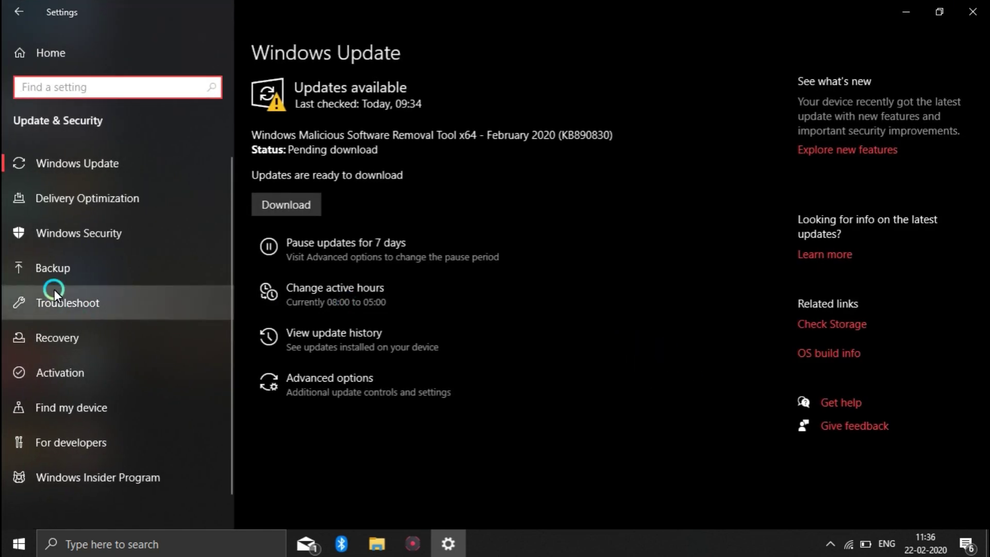
pyautogui.click(57, 311)
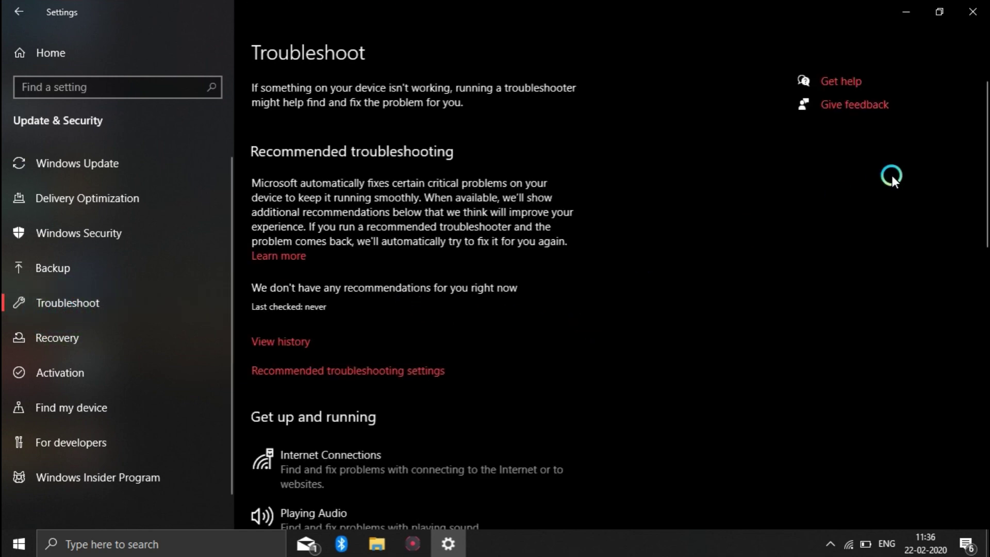
# Run the Search and Indexing troubleshooter from the Troubleshoot page.
pyautogui.moveTo(981, 161); pyautogui.dragTo(812, 327)
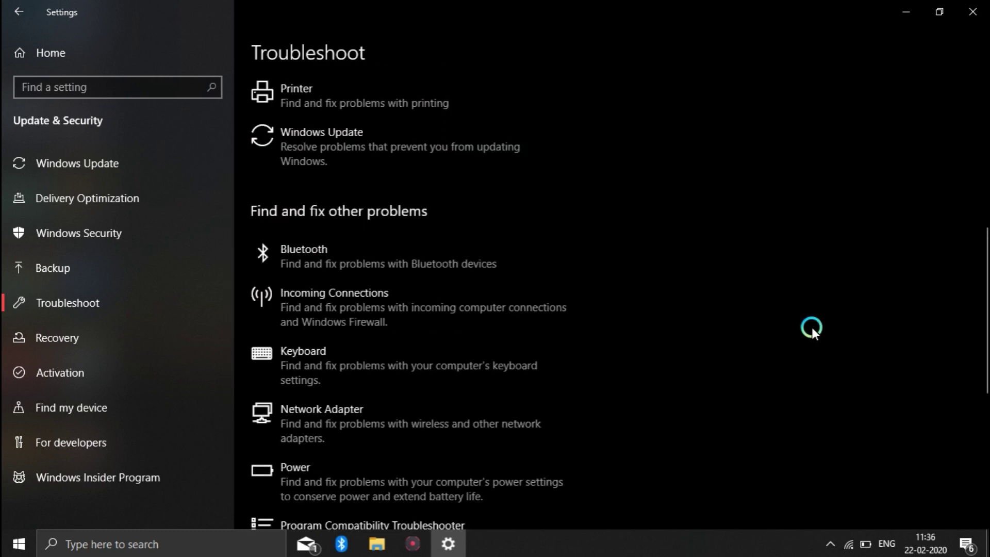
pyautogui.moveTo(982, 293); pyautogui.dragTo(658, 395)
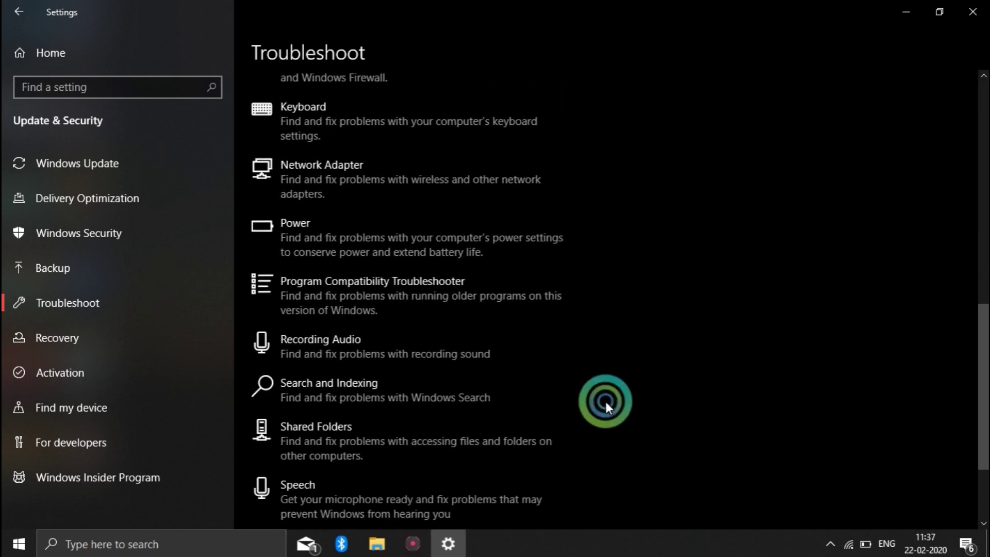
pyautogui.click(401, 386)
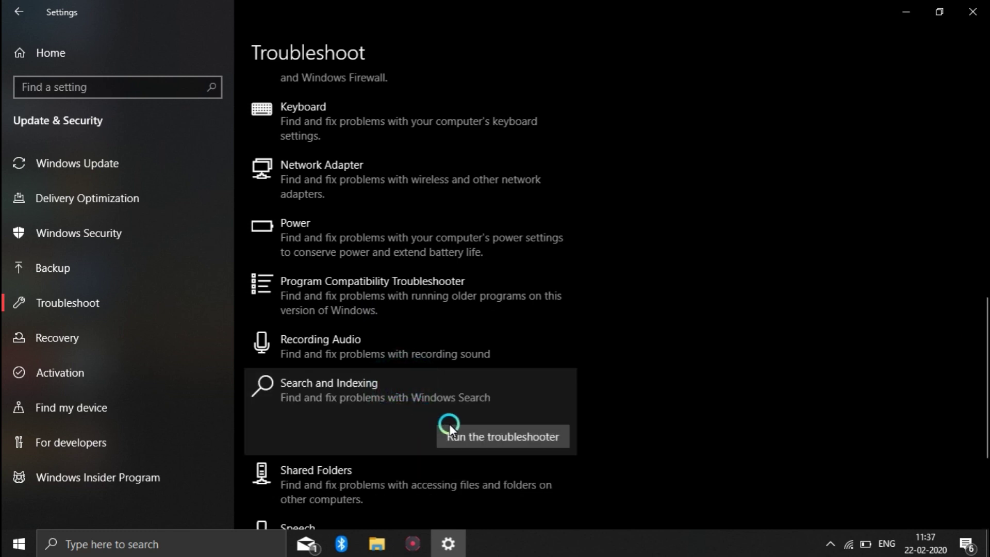
pyautogui.click(463, 432)
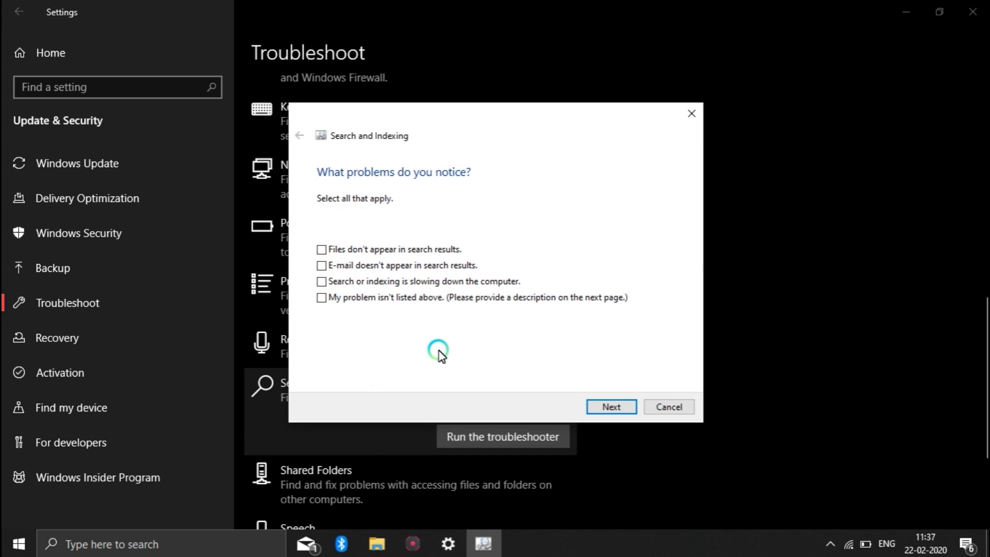
# Tick all four listed search problems in the troubleshooter and submit them, leaving the problem description blank.
pyautogui.click(325, 253)
pyautogui.click(325, 265)
pyautogui.click(322, 282)
pyautogui.click(322, 298)
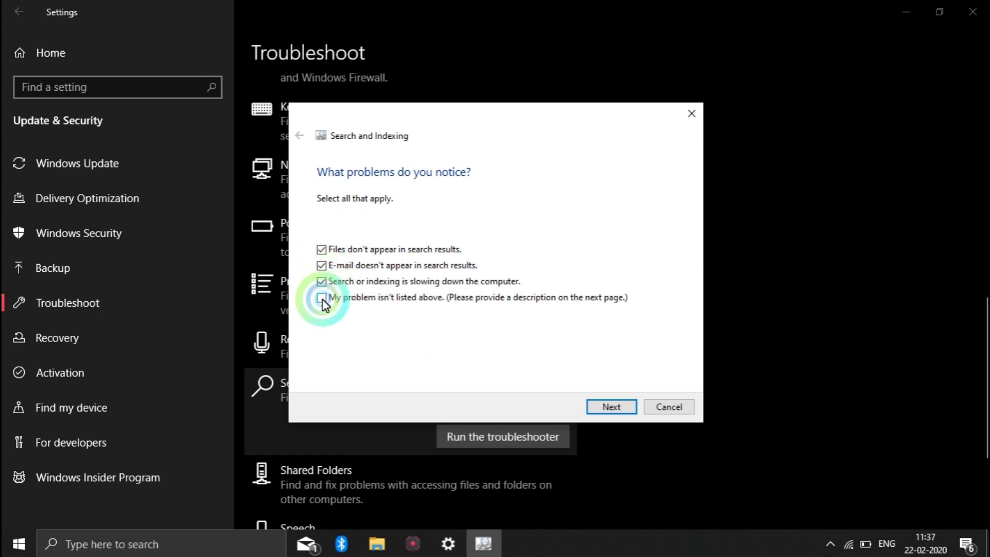
pyautogui.click(611, 407)
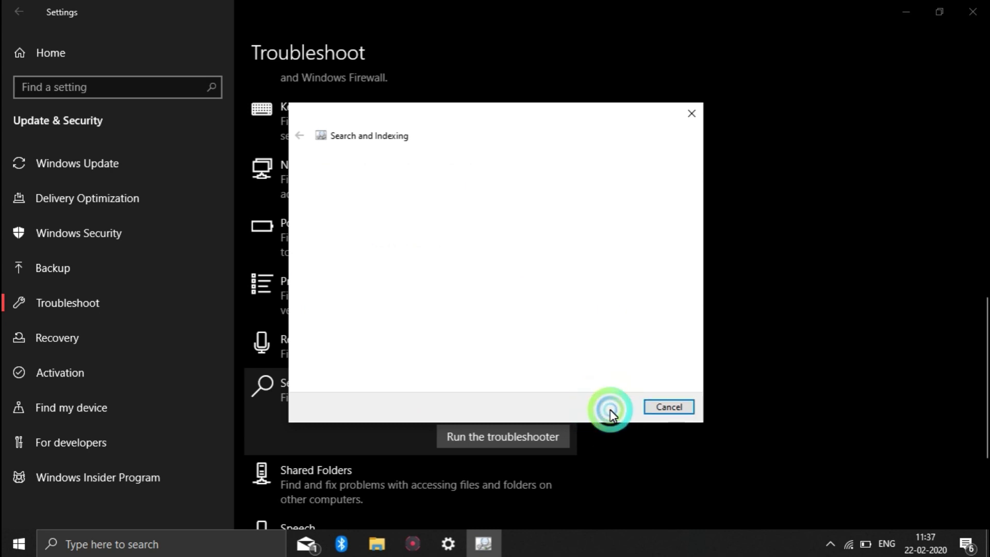
pyautogui.click(611, 408)
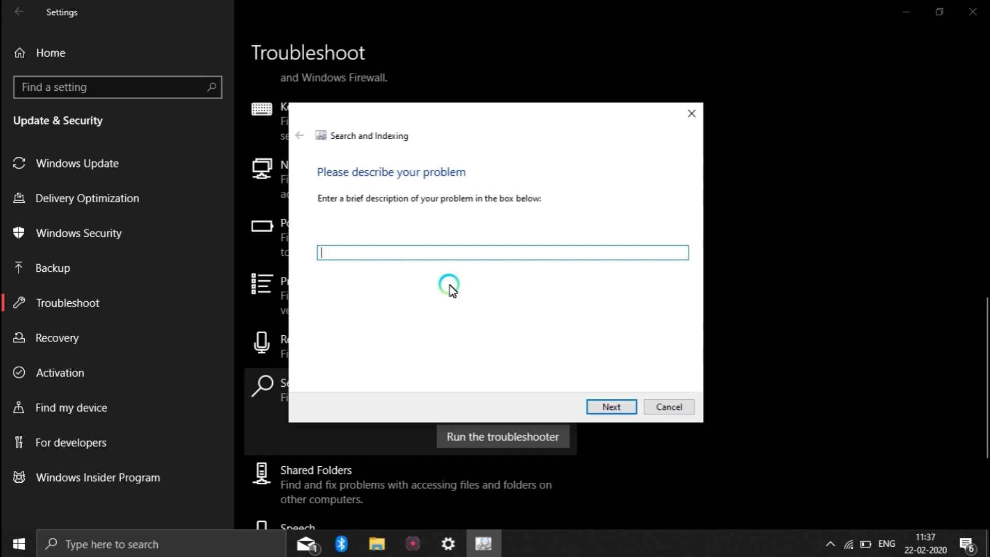
pyautogui.click(603, 407)
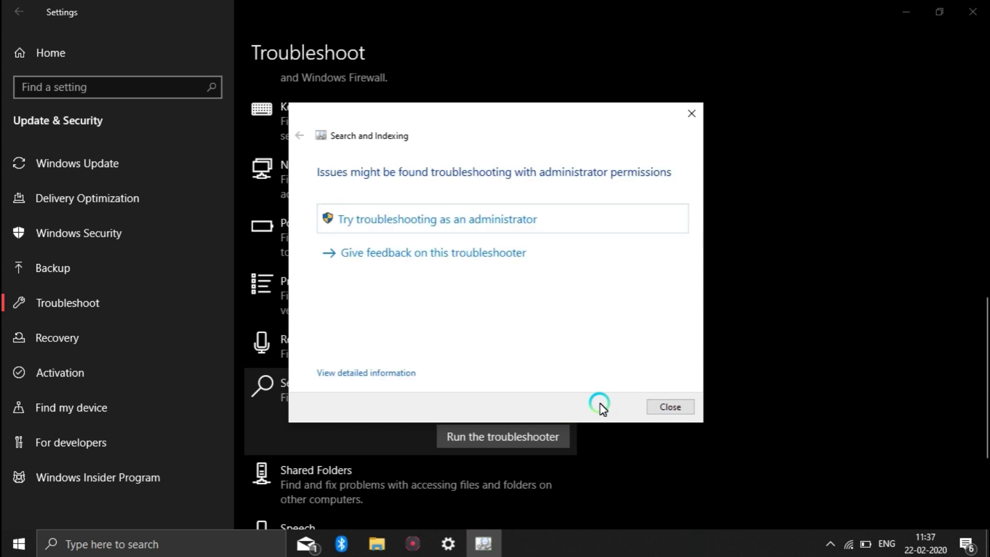
# Rerun the troubleshooting as an administrator for "Files don't appear in search results" and close the troubleshooter.
pyautogui.click(516, 223)
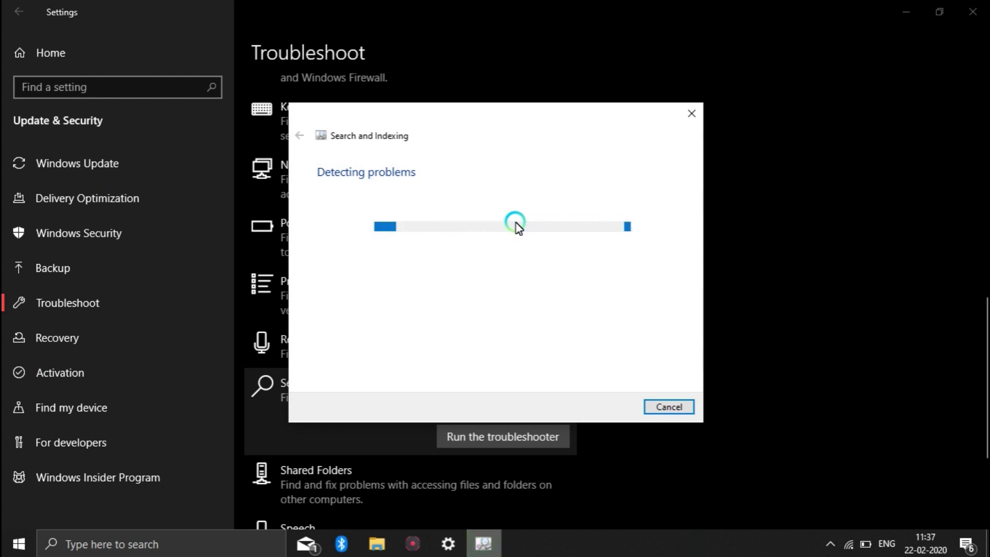
pyautogui.click(322, 251)
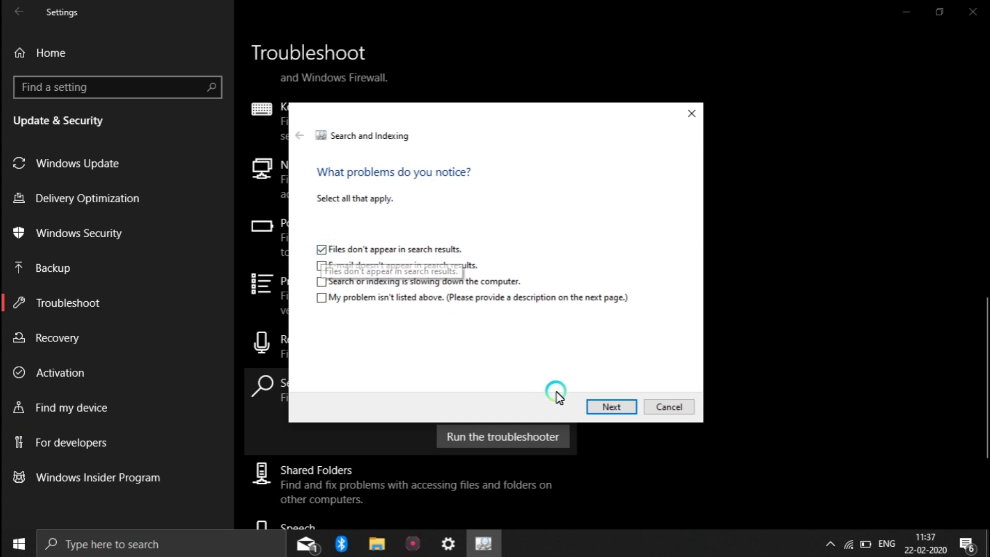
pyautogui.click(610, 407)
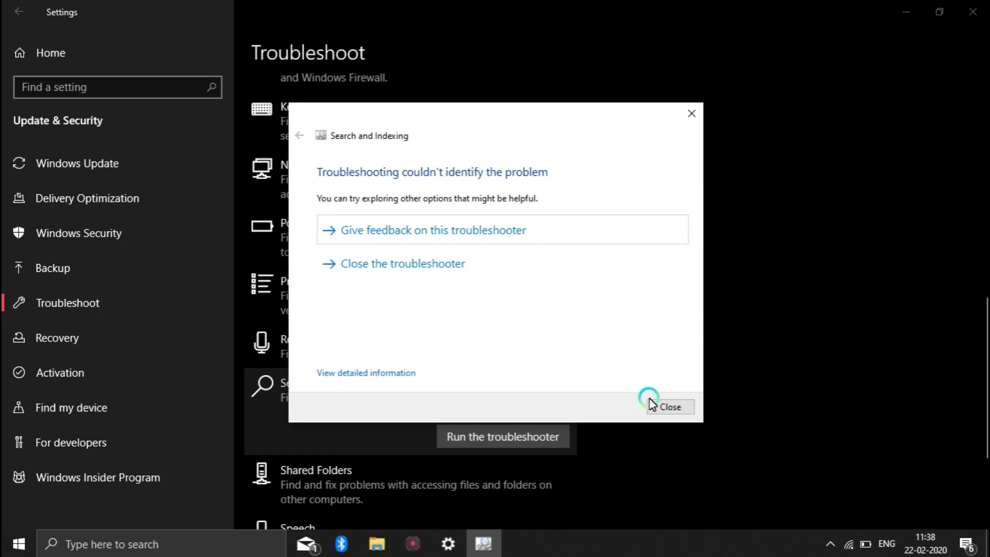
pyautogui.click(666, 408)
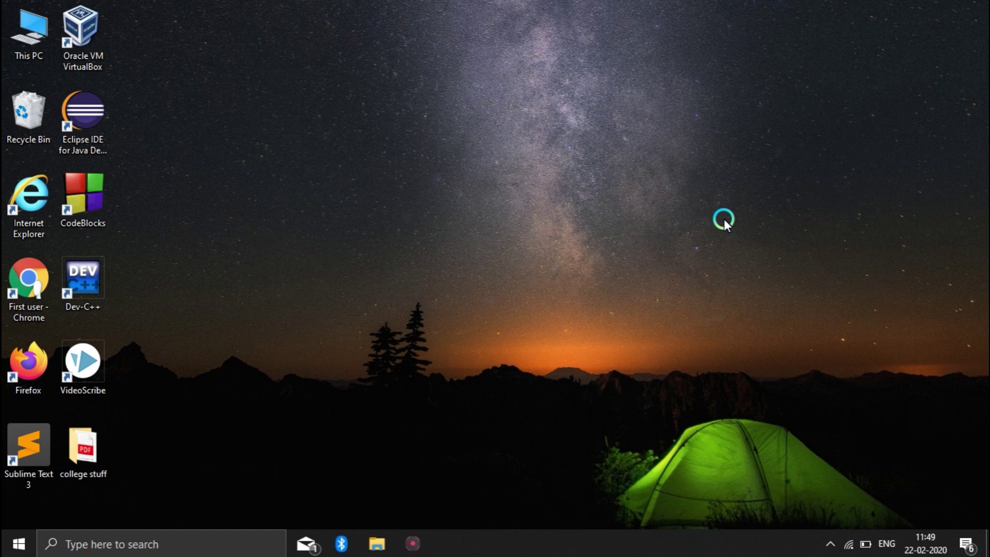
# Open the Services console and restart the Windows Search service.
pyautogui.press('super+r')
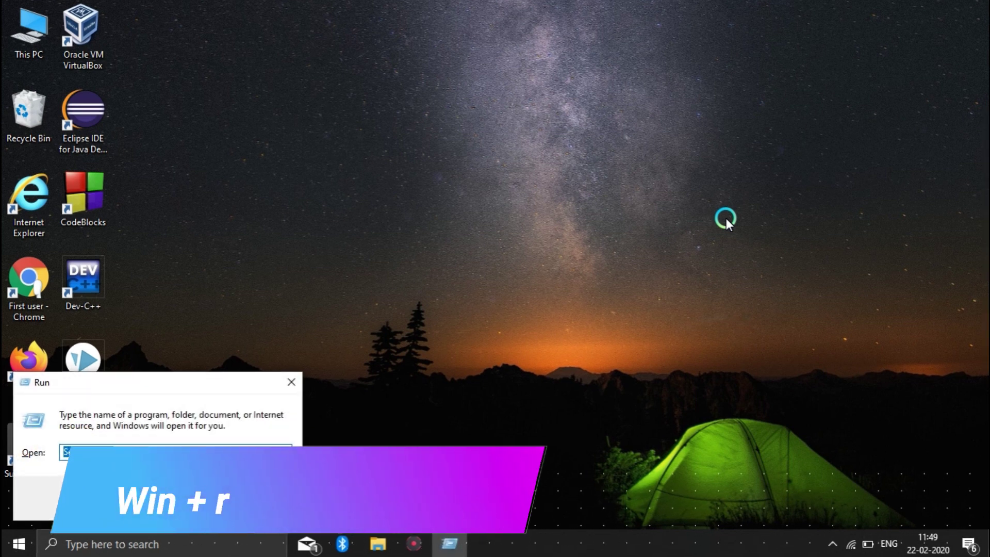
pyautogui.click(179, 452)
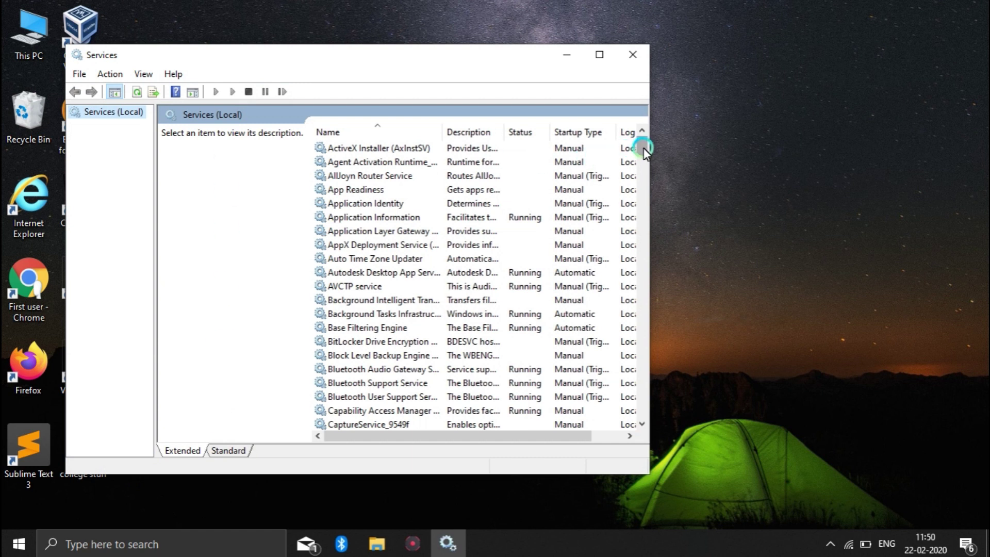
pyautogui.moveTo(644, 149); pyautogui.dragTo(643, 405)
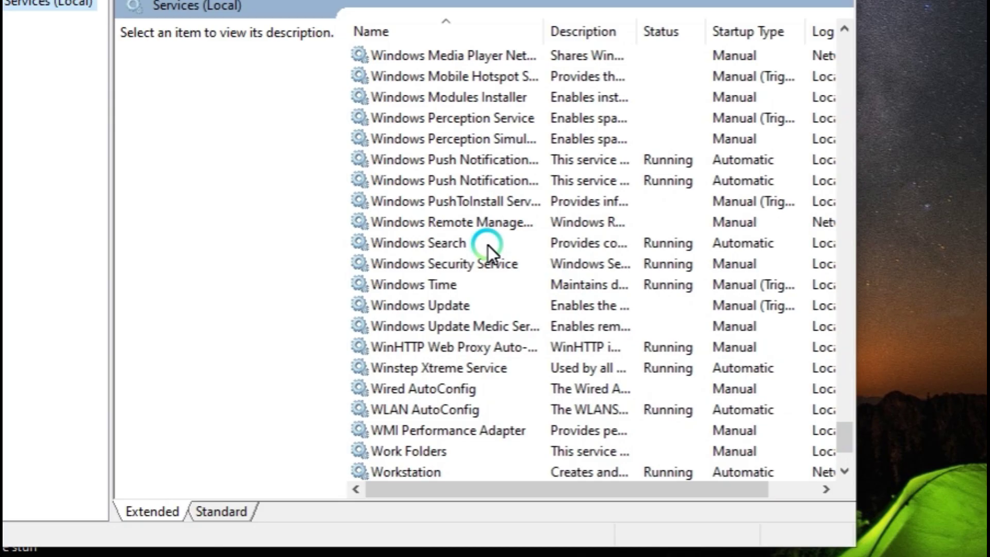
pyautogui.click(441, 239)
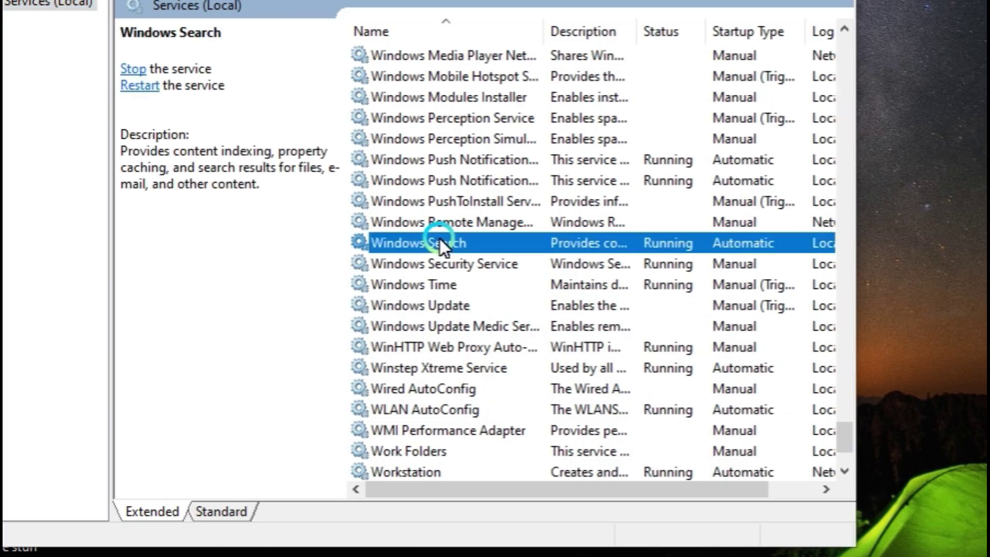
pyautogui.rightClick(651, 245)
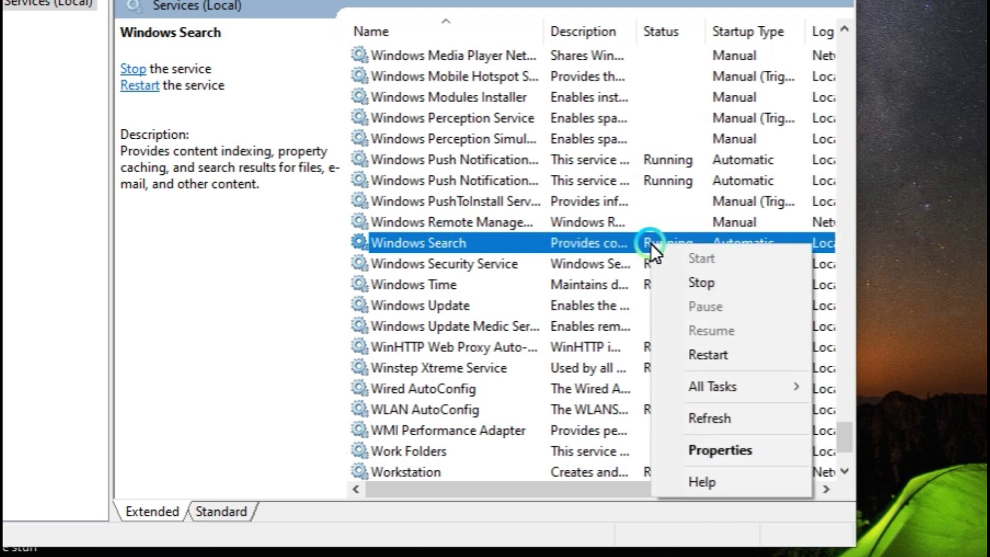
pyautogui.click(726, 353)
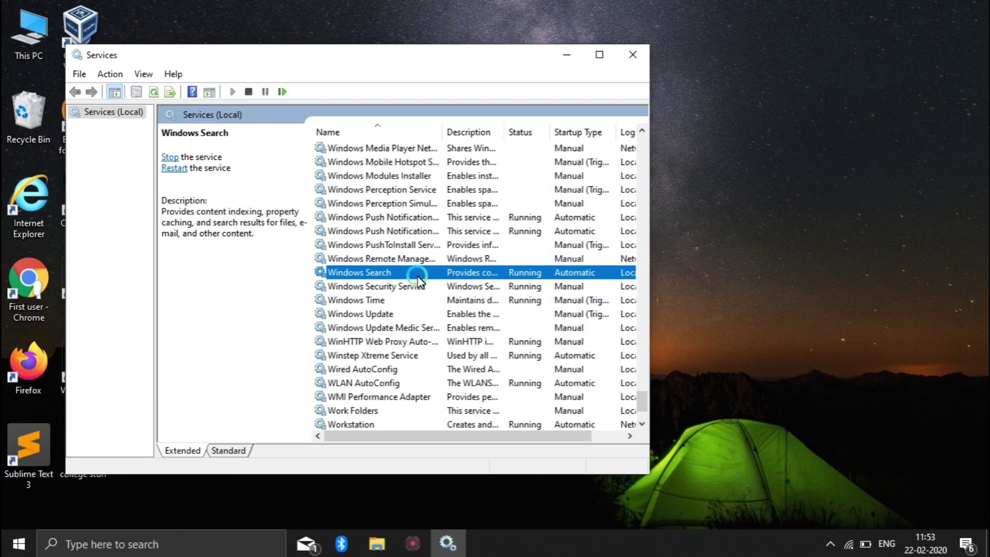
# Set the Windows Search service's startup type to Automatic in its properties and apply the setting.
pyautogui.rightClick(556, 276)
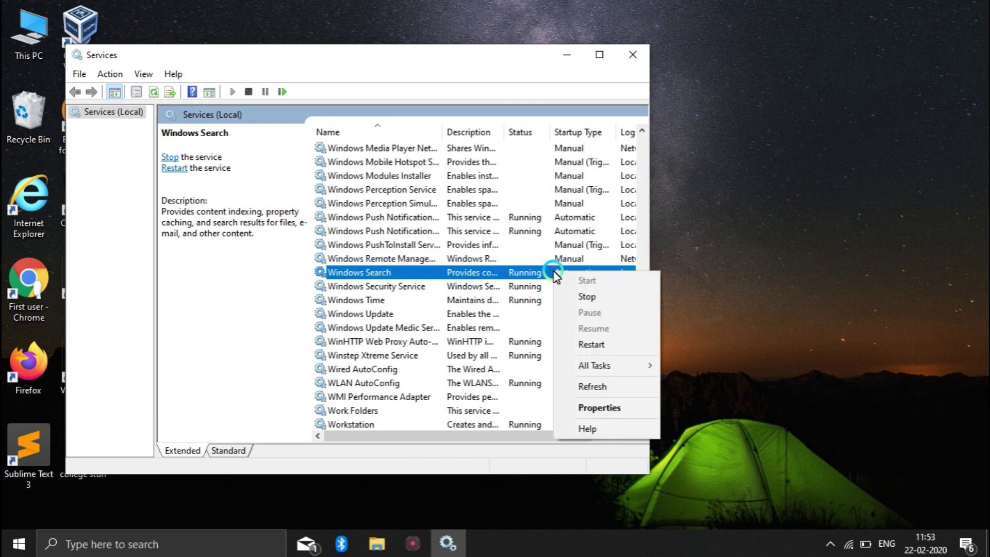
pyautogui.click(604, 405)
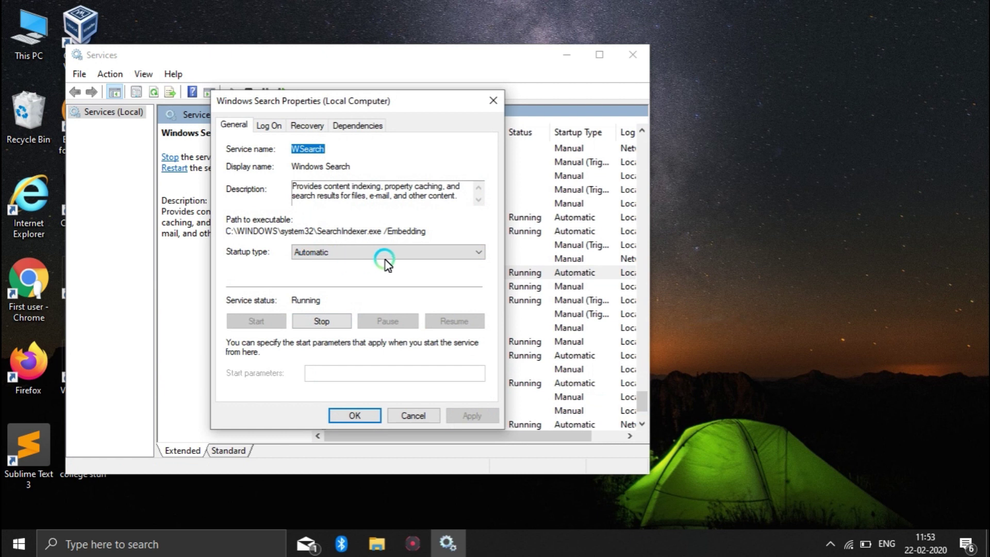
pyautogui.click(413, 253)
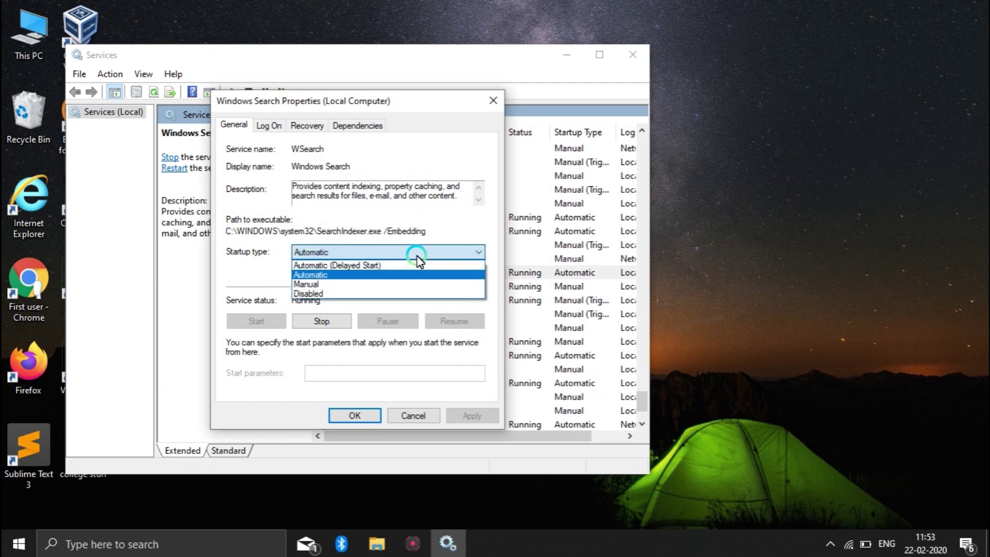
pyautogui.click(351, 277)
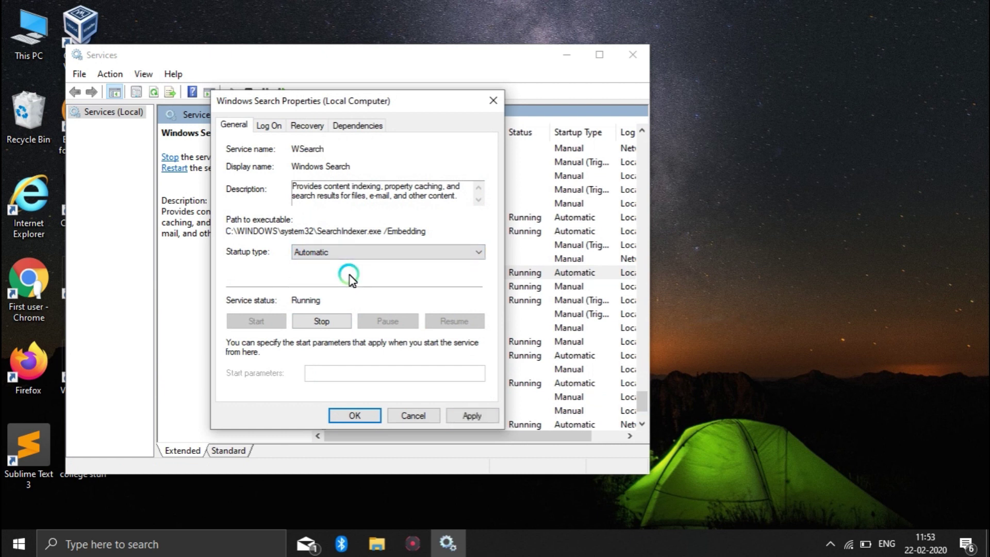
pyautogui.click(477, 416)
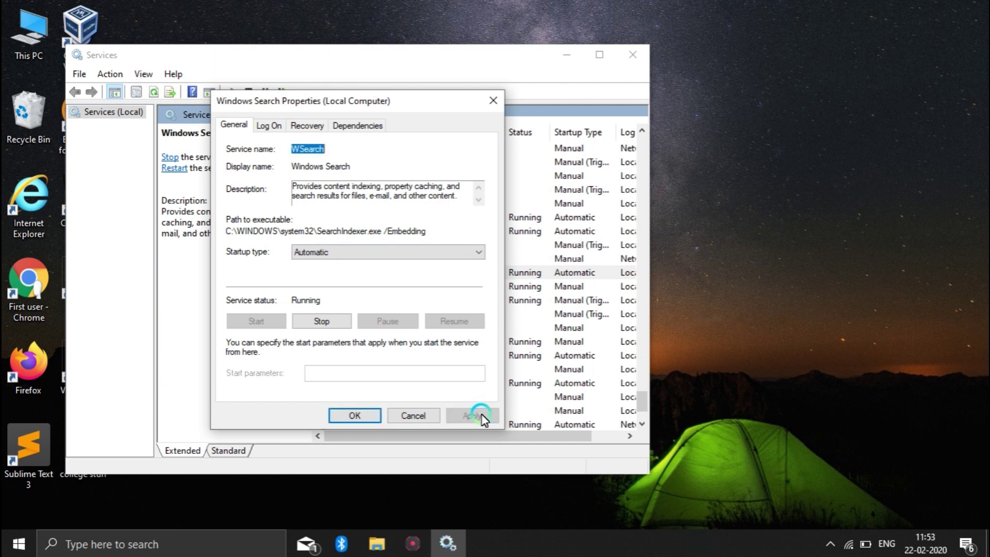
pyautogui.click(379, 417)
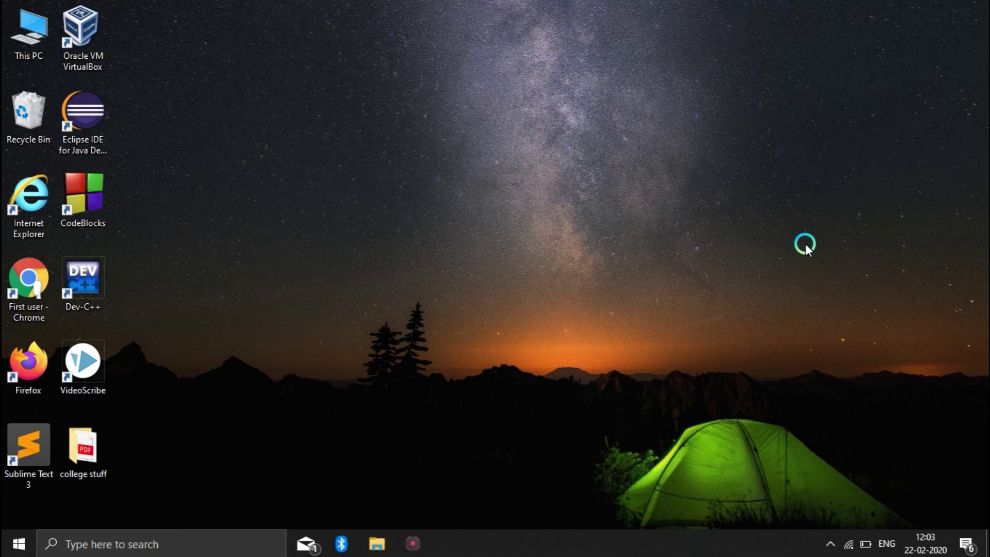
# Open Control Panel through the Run dialog and display its items as large icons.
pyautogui.press('super+r')
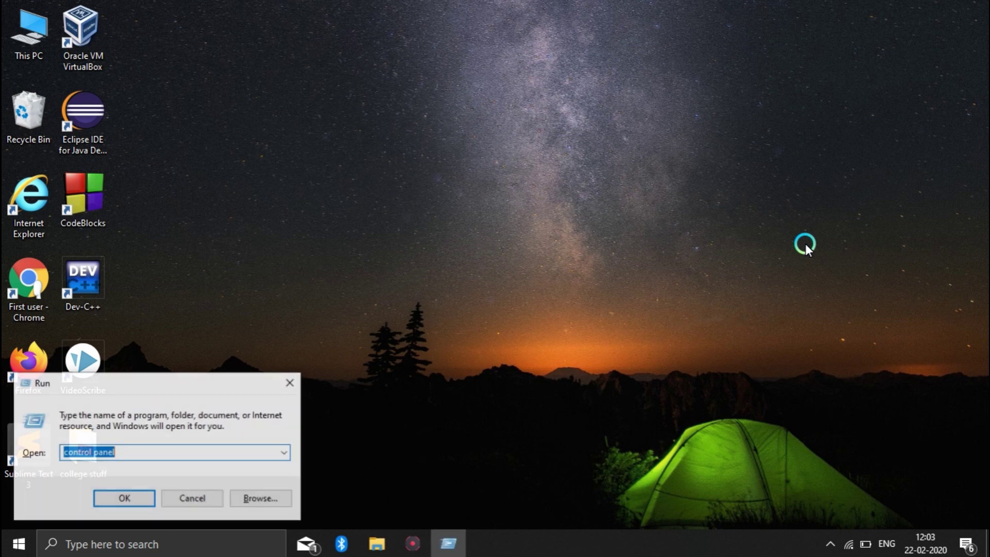
pyautogui.click(149, 458)
pyautogui.click(133, 496)
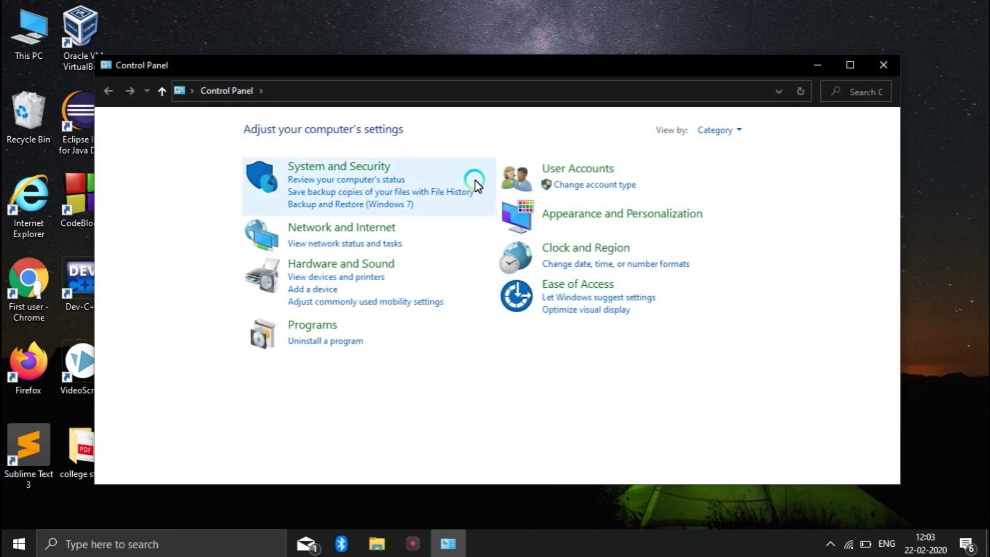
pyautogui.click(725, 136)
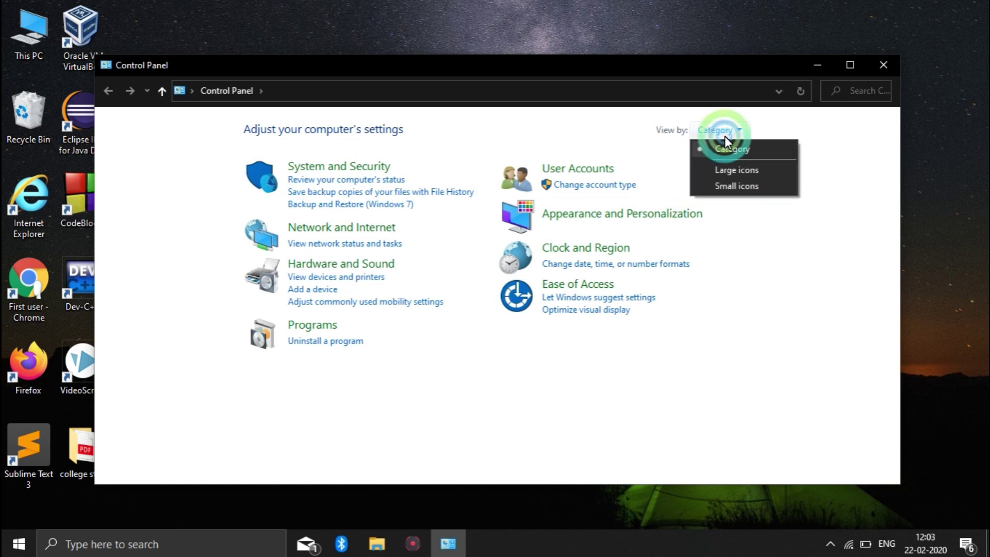
pyautogui.click(725, 168)
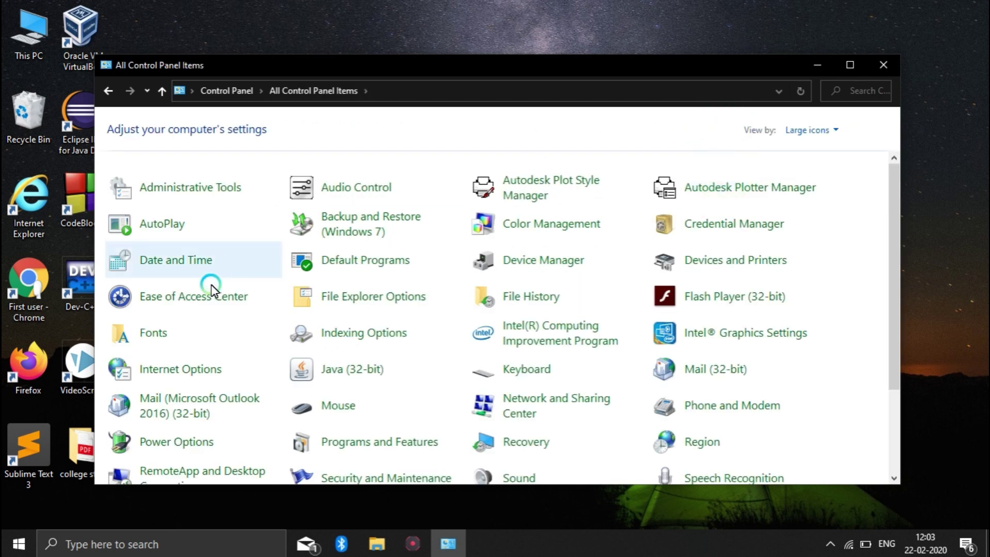
# Rebuild the search index from the advanced settings of Indexing Options in Control Panel and close Indexing Options.
pyautogui.moveTo(896, 259); pyautogui.dragTo(897, 281)
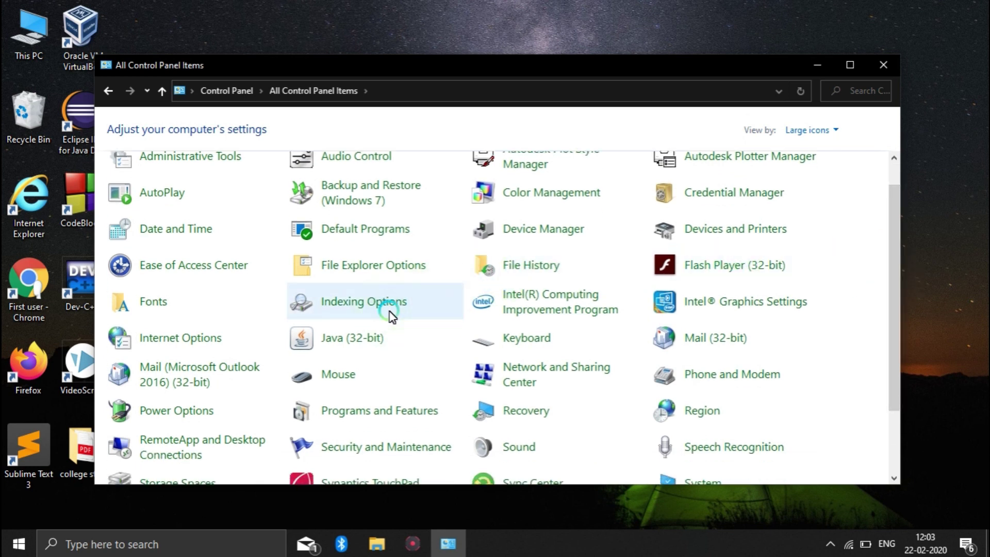
pyautogui.click(348, 307)
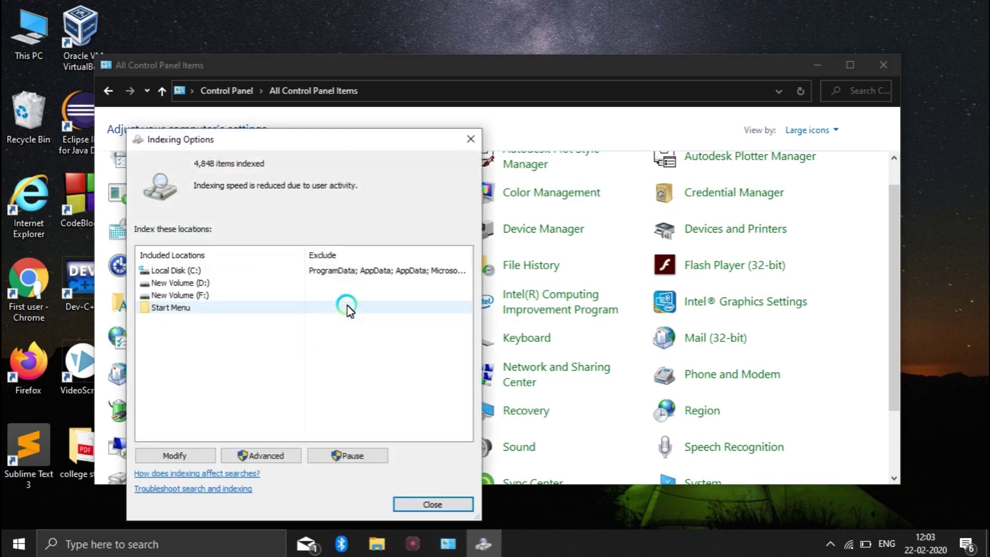
pyautogui.click(257, 456)
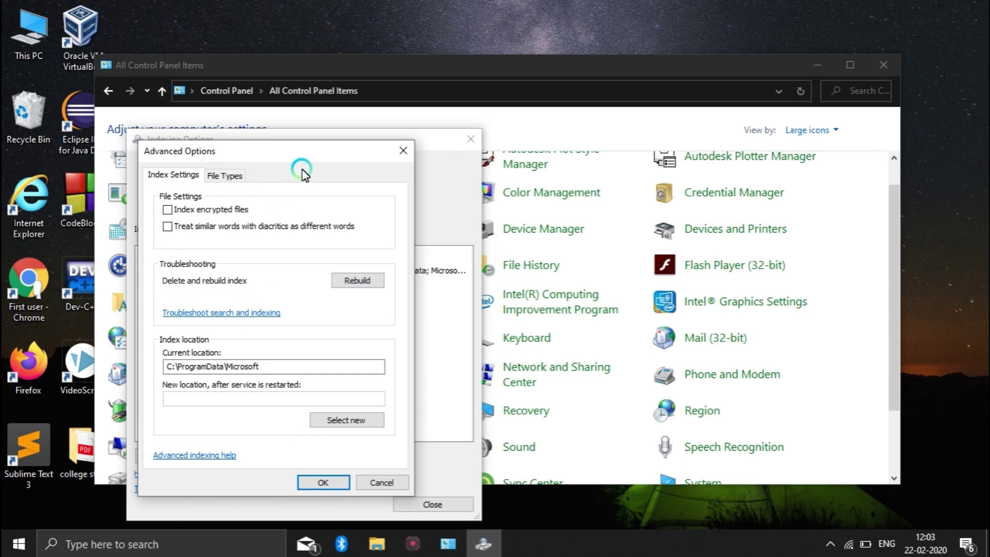
pyautogui.click(349, 280)
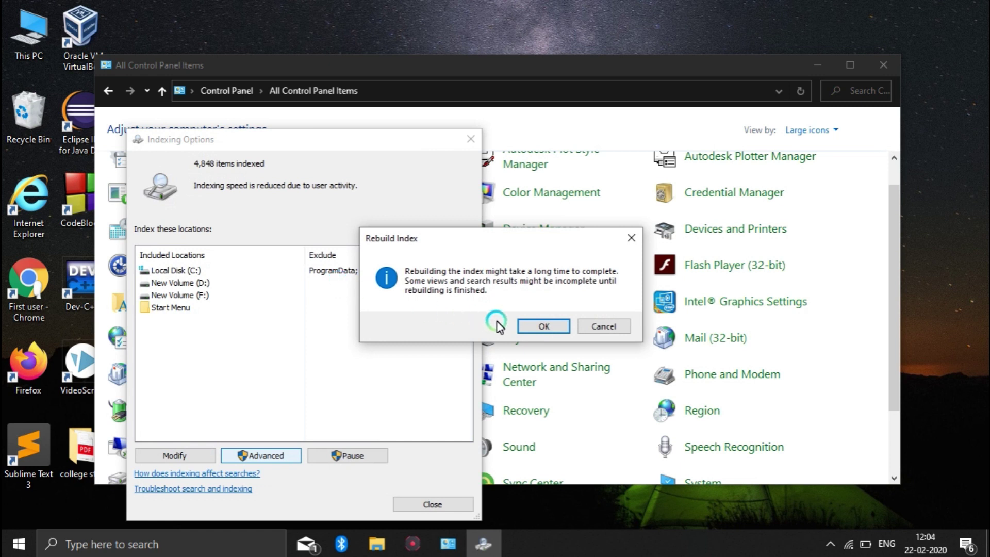
pyautogui.click(525, 327)
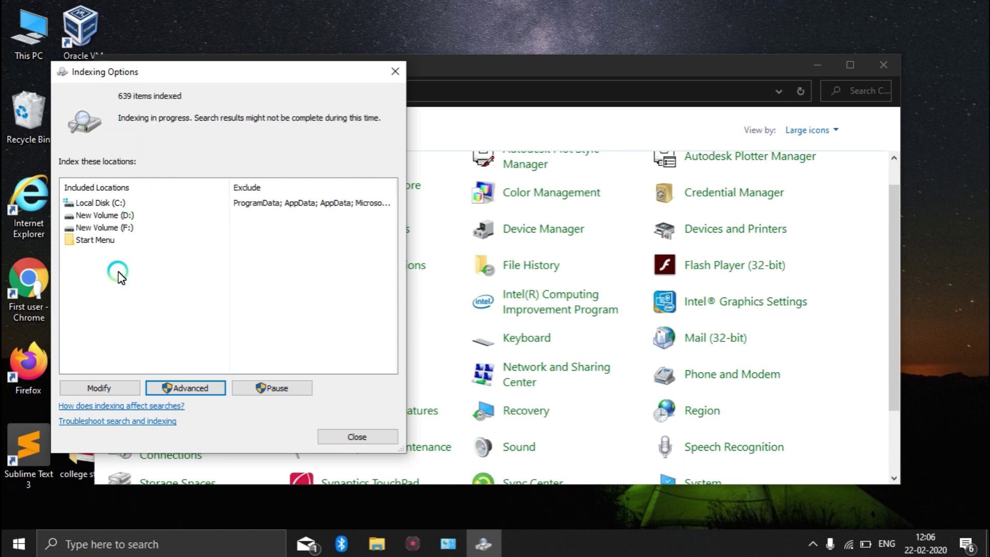
pyautogui.click(349, 443)
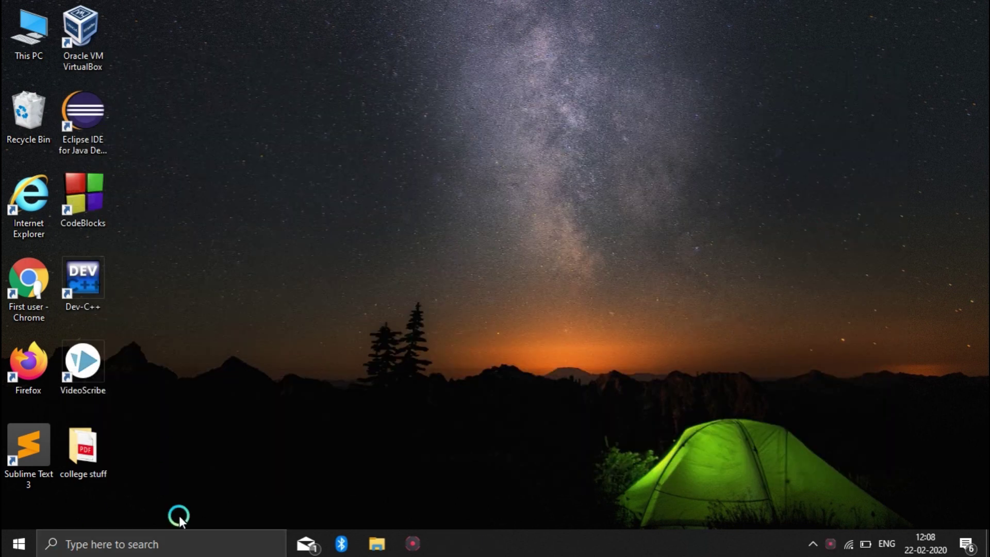
# Test Windows search by looking up "notpa", open the Notepad app from the results and close it.
pyautogui.click(165, 546)
pyautogui.write('no')
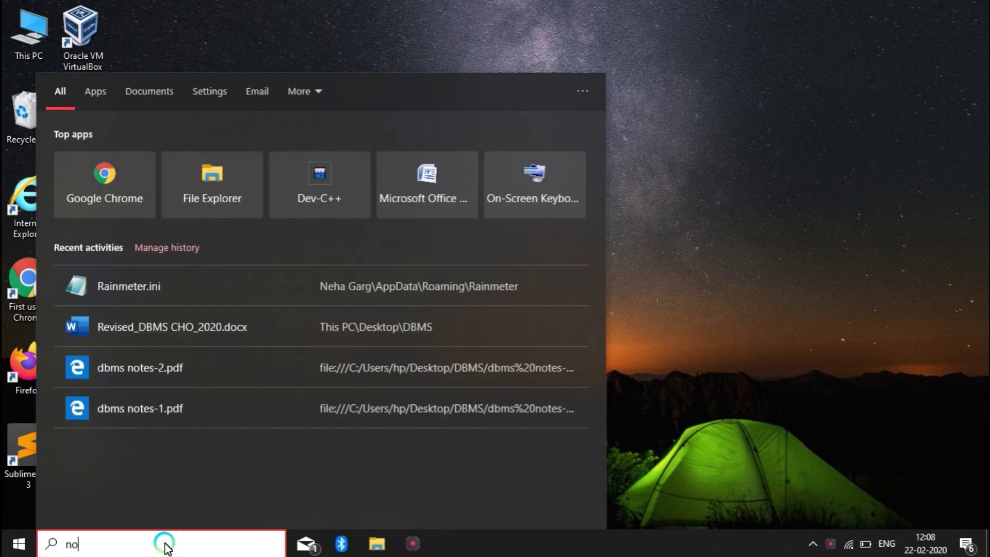
pyautogui.write('tpa')
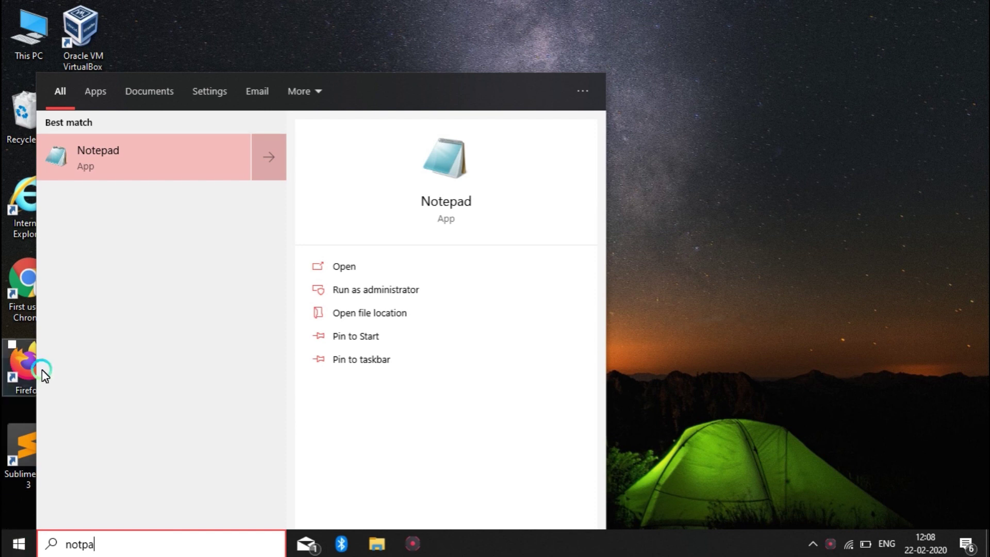
pyautogui.click(178, 170)
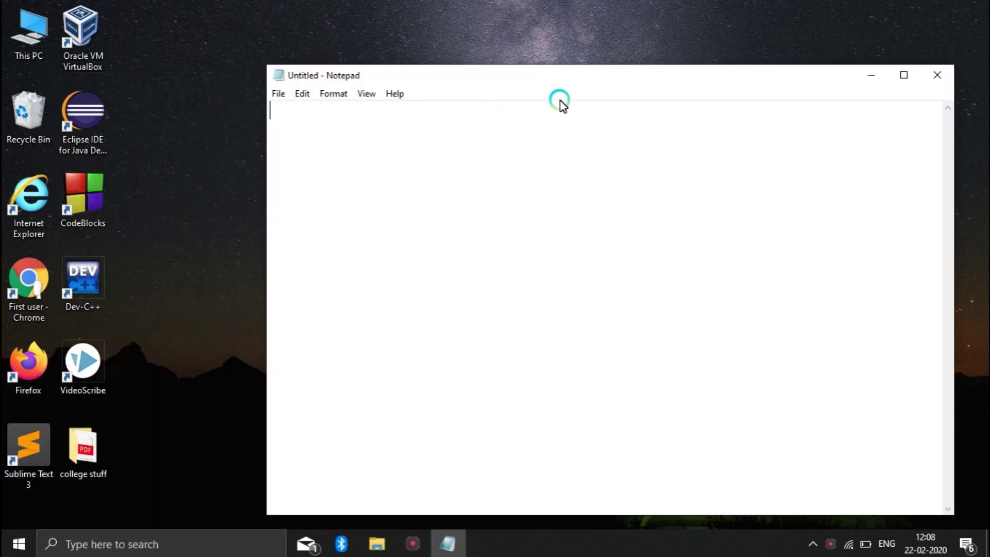
pyautogui.click(938, 81)
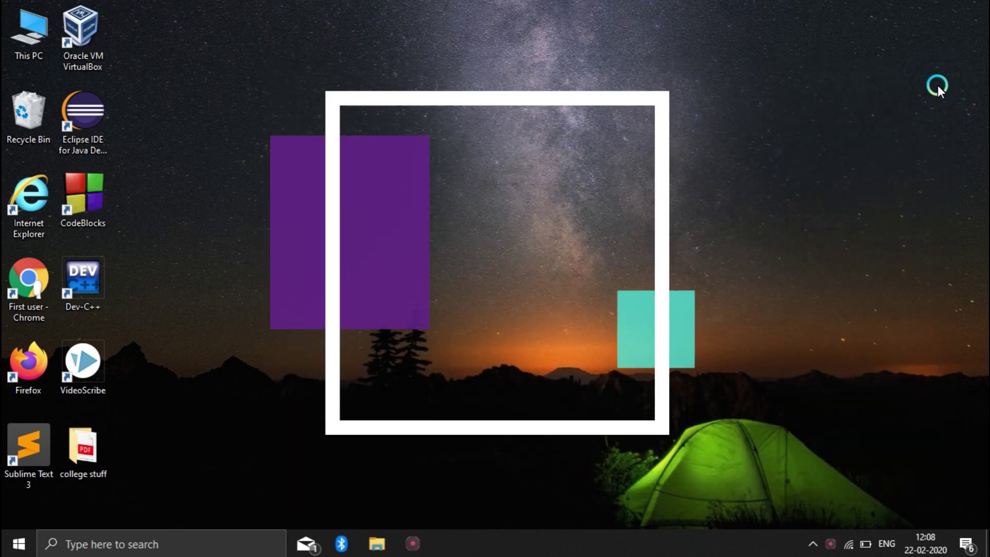